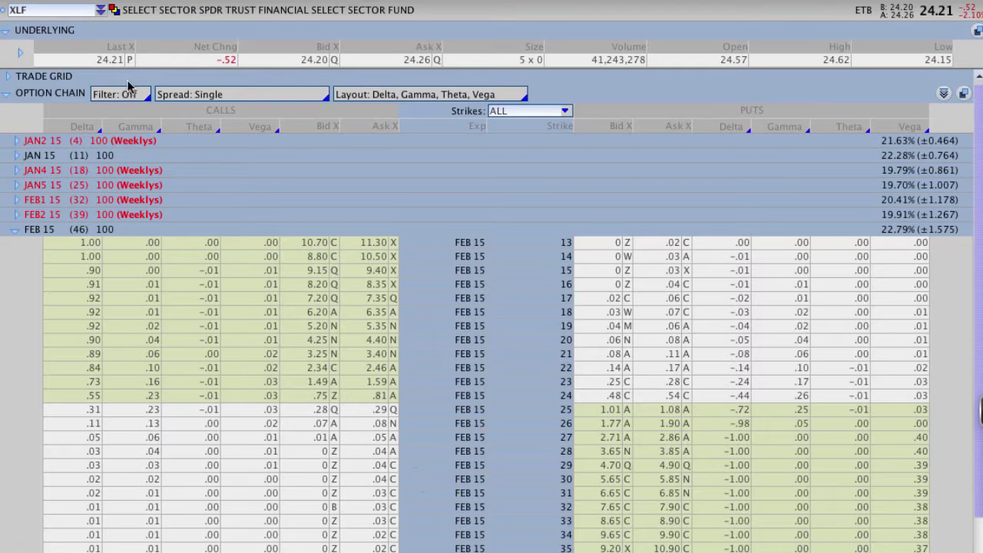
- Mark the XLF symbol, 24.21 last price and FEB 15 rows in red, then clear them
mouse_move(177, 186)
left_mouse_down()
mouse_move(111, 92)
mouse_move(42, 22)
mouse_move(38, 61)
mouse_move(88, 35)
left_mouse_up()
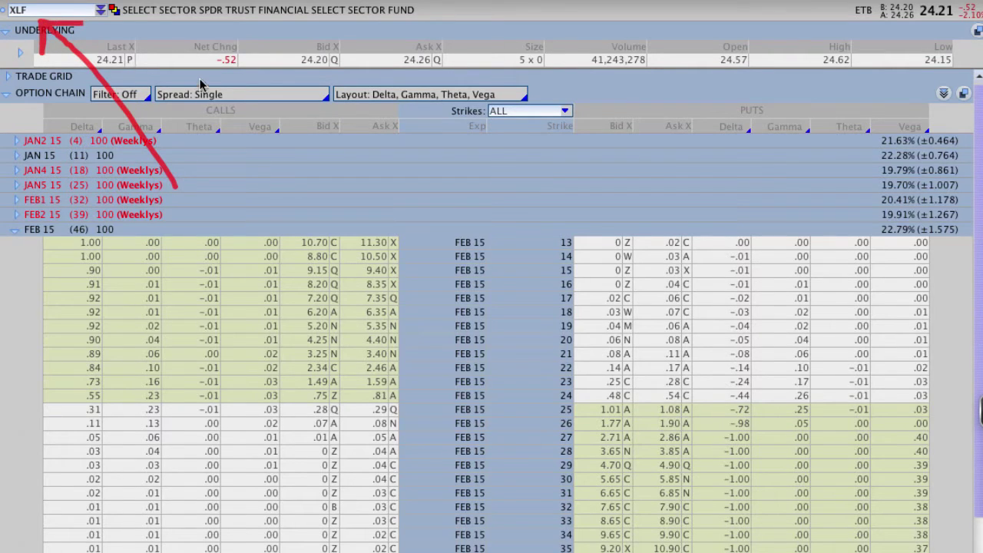
mouse_move(92, 75)
left_mouse_down()
mouse_move(144, 46)
mouse_move(86, 69)
mouse_move(121, 77)
left_mouse_up()
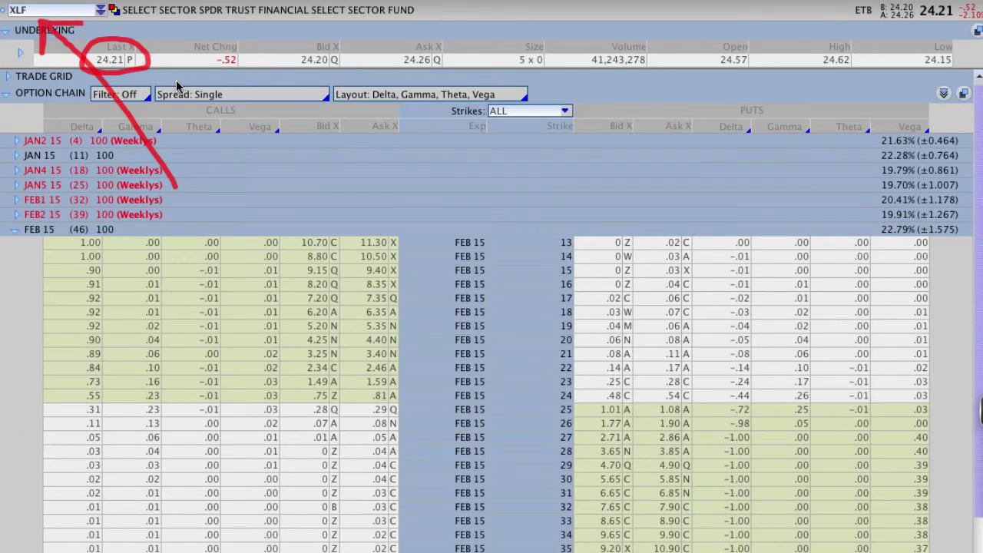
mouse_move(61, 244)
left_mouse_down()
mouse_move(82, 205)
mouse_move(4, 227)
mouse_move(92, 246)
left_mouse_up()
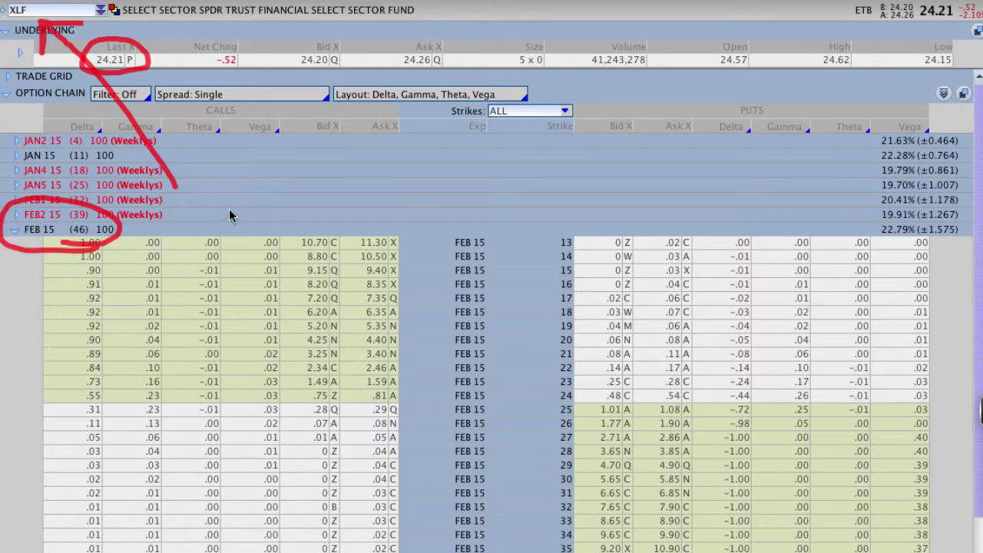
key("Escape")
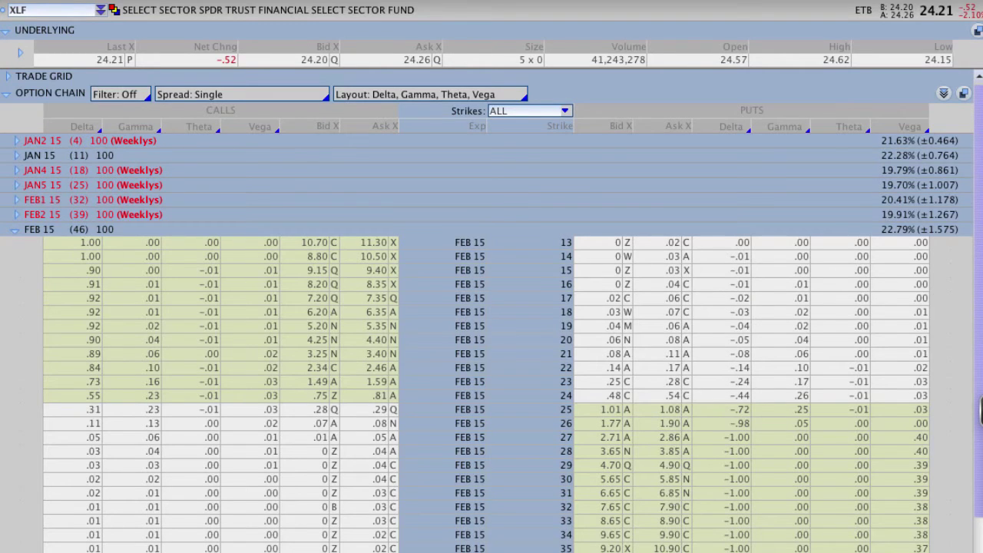
- Circle both sides' Delta, Gamma, Theta, Vega headers and underline the puts' Bid X/Ask X headers
mouse_move(162, 111)
left_mouse_down()
mouse_move(96, 106)
mouse_move(46, 123)
mouse_move(85, 142)
mouse_move(288, 150)
mouse_move(280, 119)
mouse_move(395, 150)
left_mouse_up()
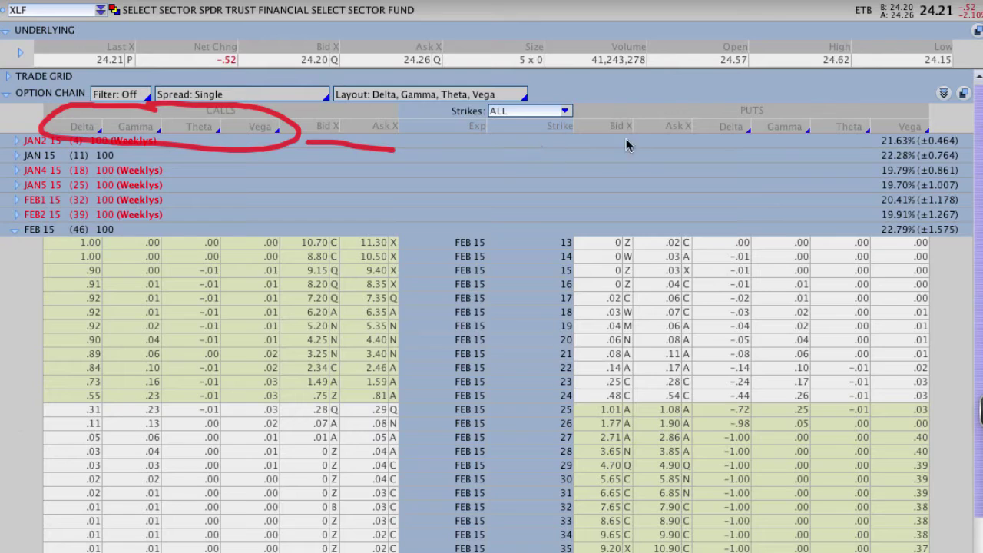
left_click_drag(602, 141, 687, 140)
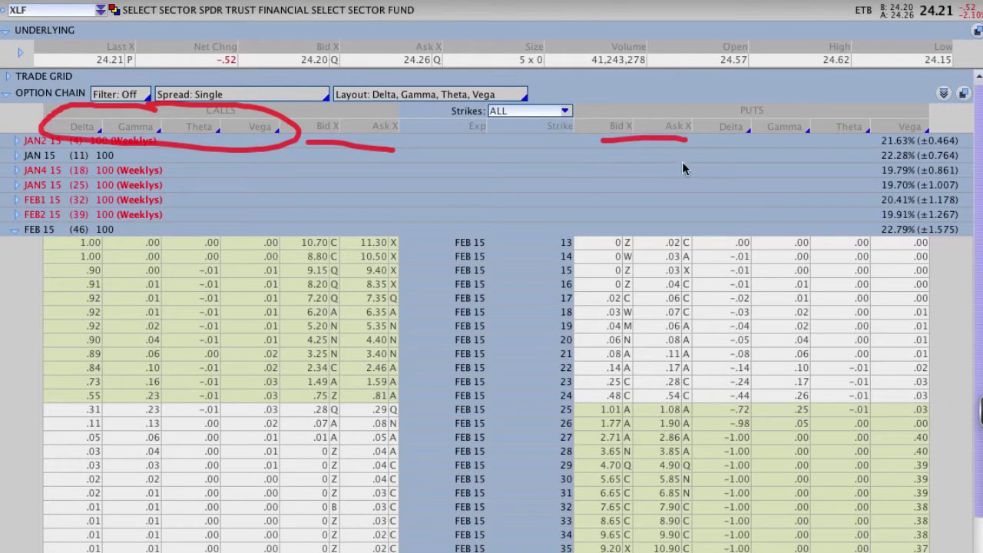
mouse_move(819, 117)
left_mouse_down()
mouse_move(784, 107)
mouse_move(700, 115)
mouse_move(744, 143)
mouse_move(920, 148)
mouse_move(894, 112)
mouse_move(817, 108)
left_mouse_up()
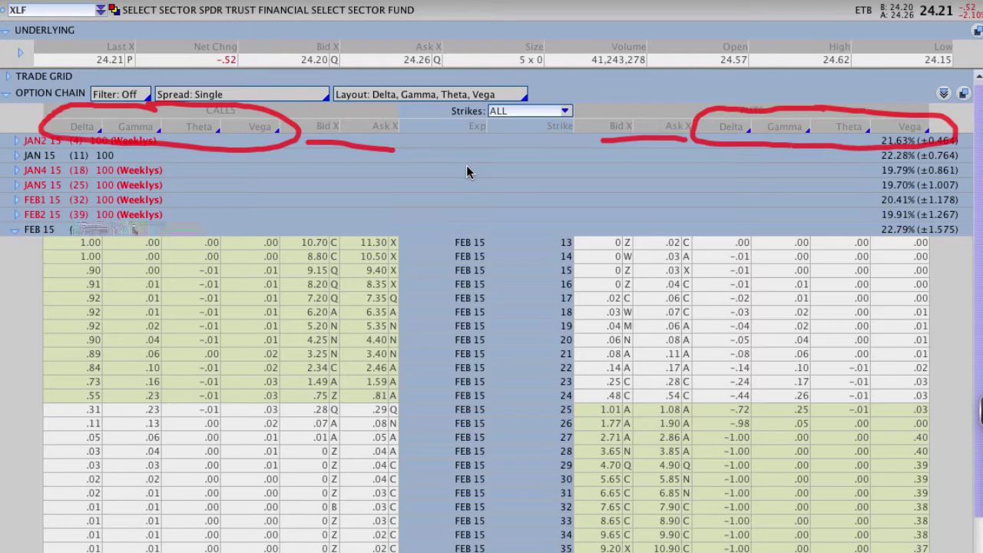
left_click(429, 93)
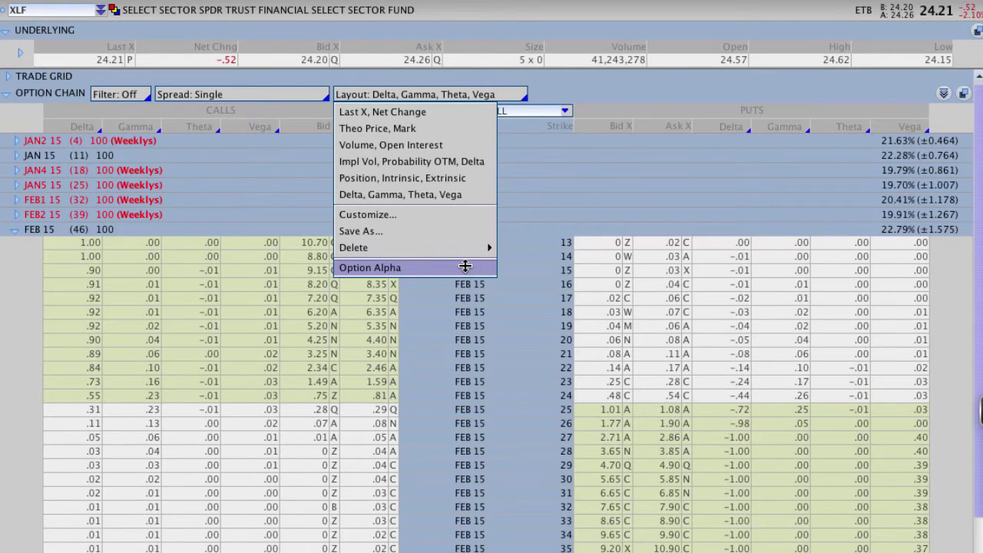
- Apply the Option Alpha layout to the XLF chain and scroll down slightly
left_click(464, 266)
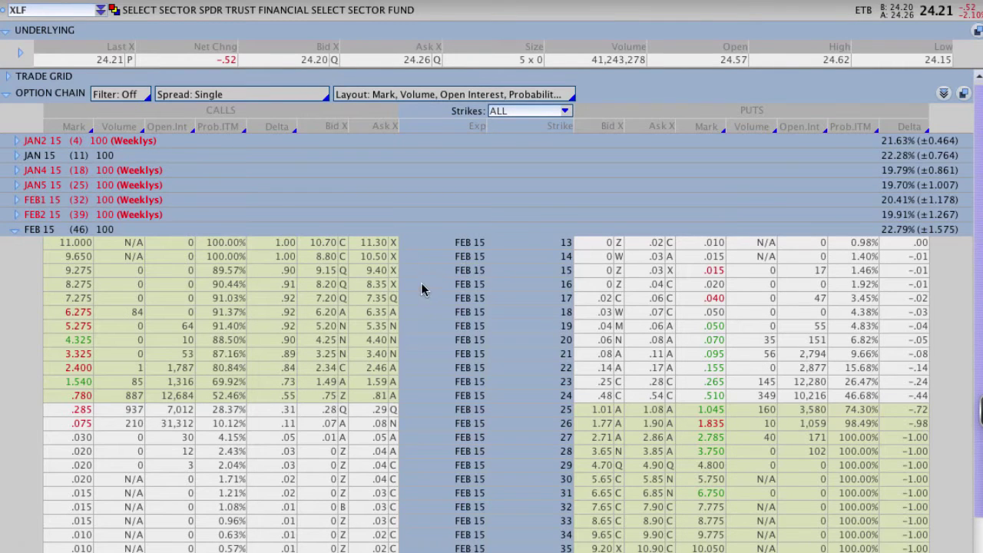
scroll(442, 290, "down", 3)
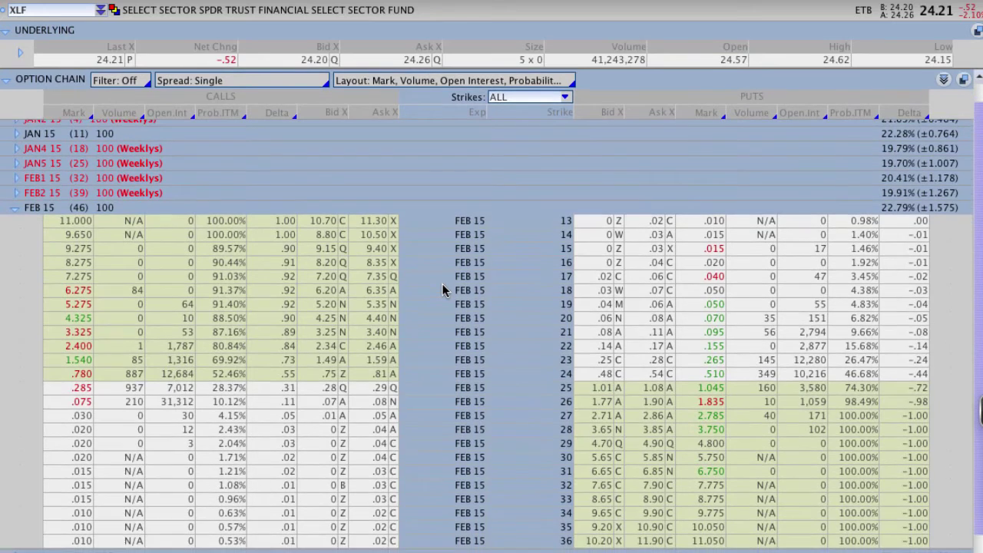
scroll(442, 290, "down", 1)
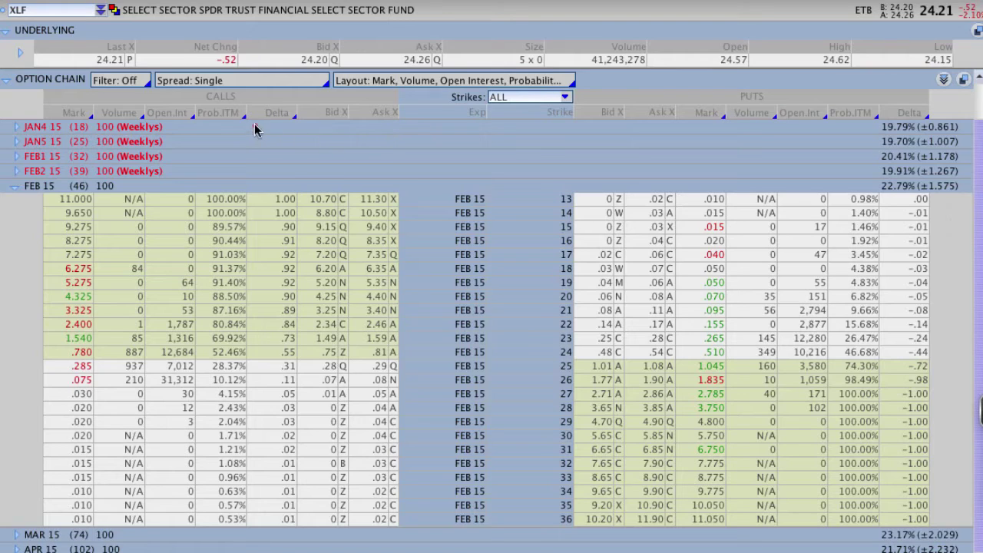
mouse_move(305, 119)
left_mouse_down()
mouse_move(257, 99)
mouse_move(247, 123)
mouse_move(274, 138)
left_mouse_up()
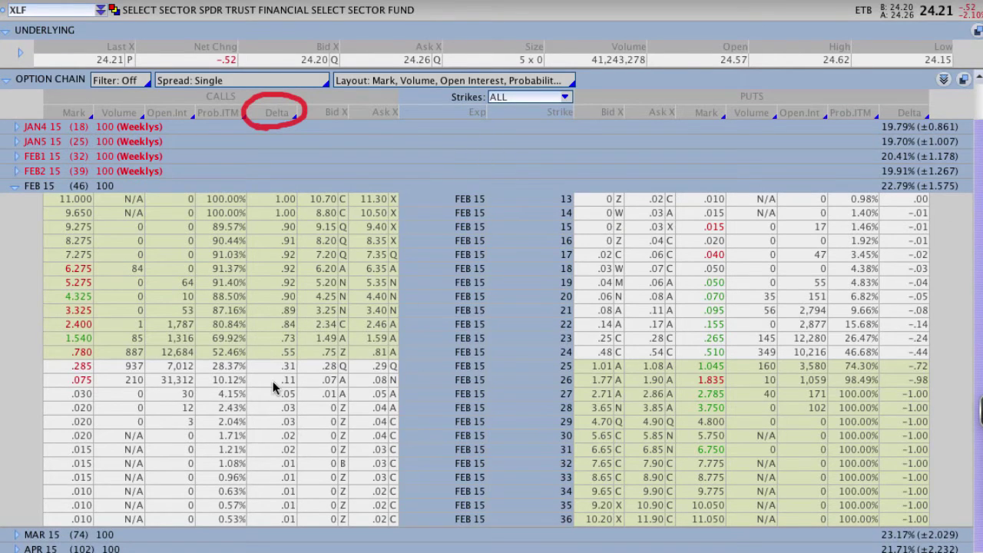
left_click_drag(196, 129, 247, 131)
mouse_move(270, 130)
left_mouse_down()
mouse_move(275, 170)
mouse_move(230, 149)
mouse_move(227, 133)
mouse_move(240, 145)
left_mouse_up()
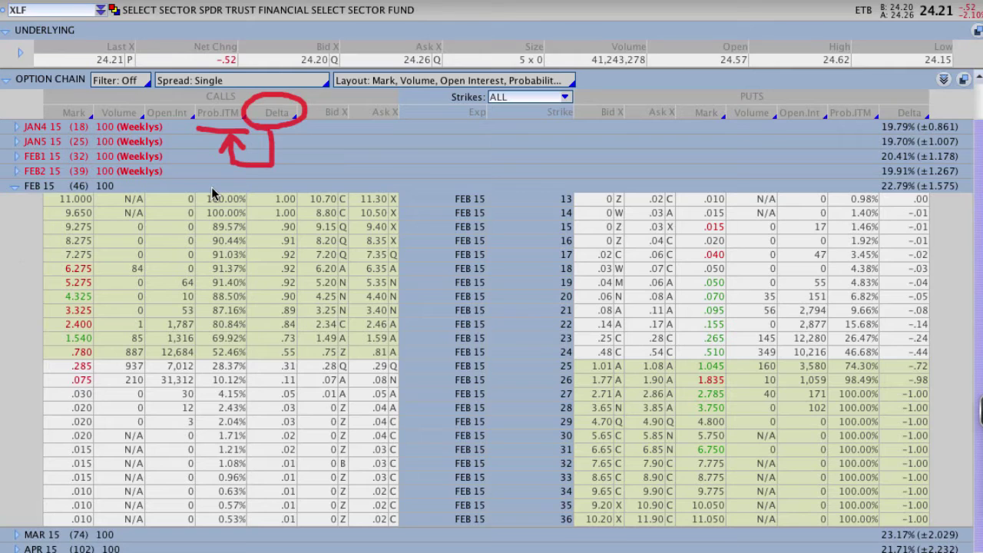
key("Escape")
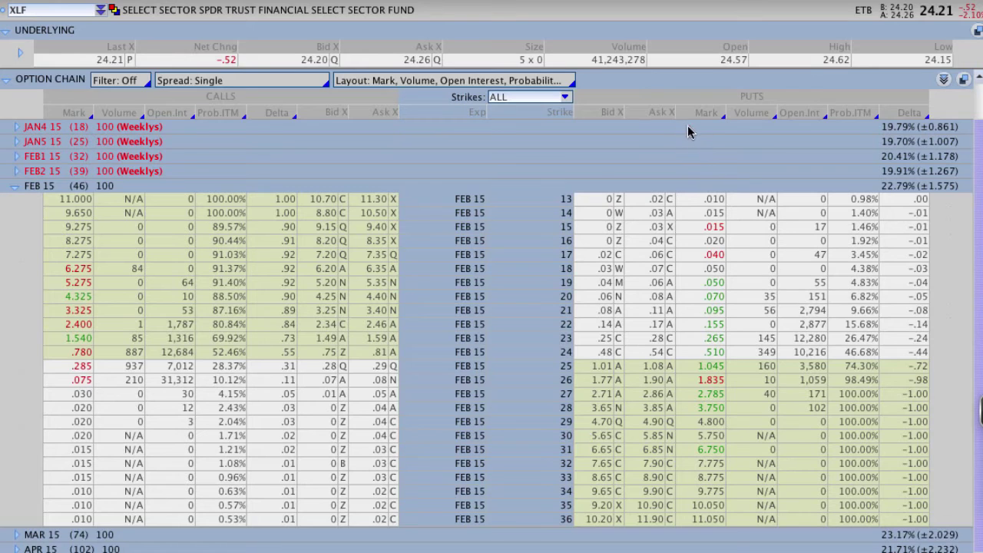
mouse_move(681, 126)
left_mouse_down()
mouse_move(726, 102)
mouse_move(678, 123)
left_mouse_up()
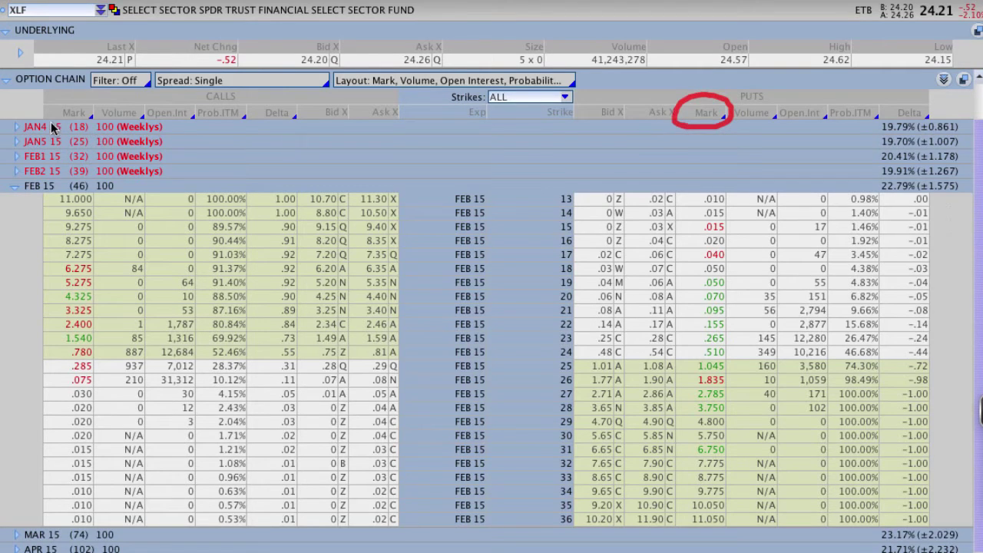
mouse_move(46, 124)
left_mouse_down()
mouse_move(85, 129)
mouse_move(83, 99)
mouse_move(46, 125)
left_mouse_up()
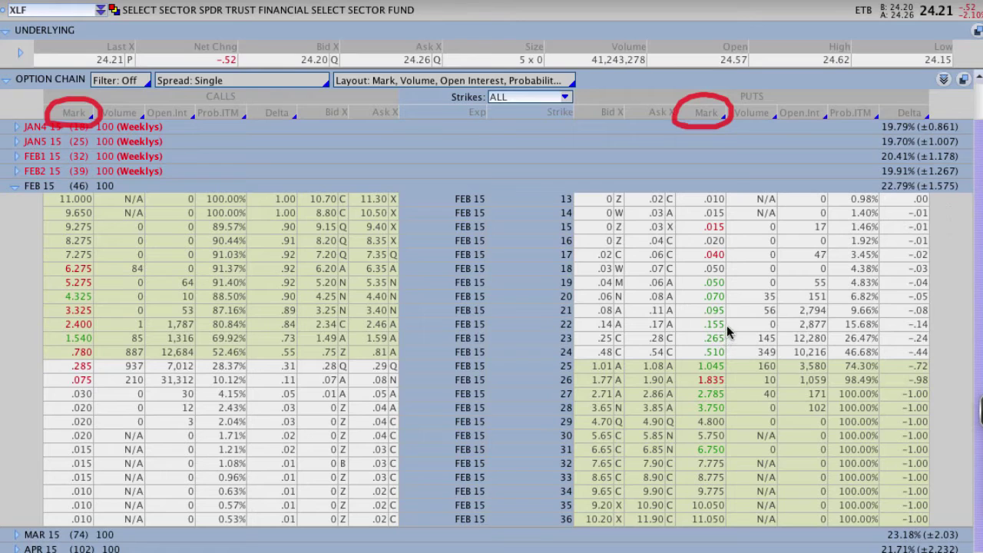
mouse_move(722, 323)
left_mouse_down()
mouse_move(696, 338)
mouse_move(716, 356)
mouse_move(729, 330)
left_mouse_up()
key("Escape")
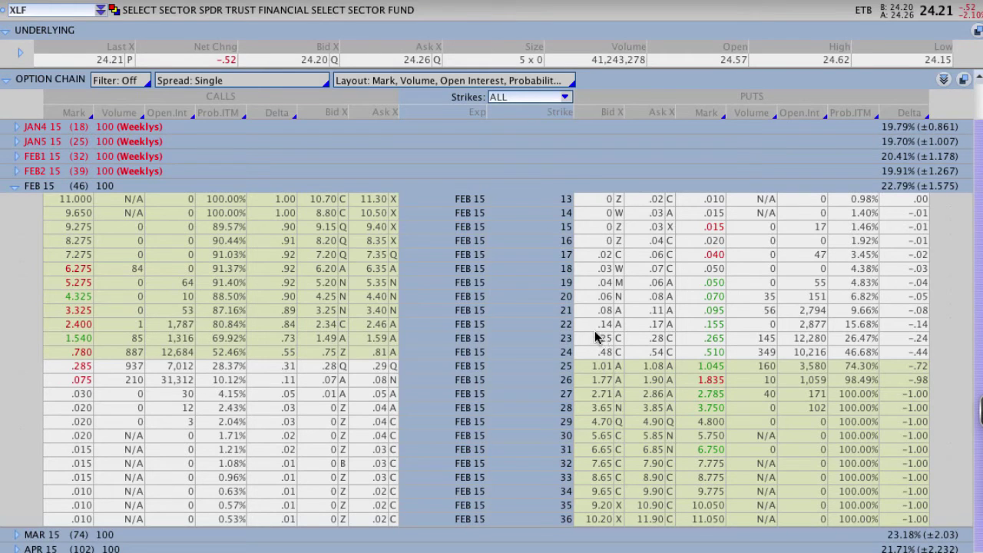
left_click_drag(592, 336, 678, 339)
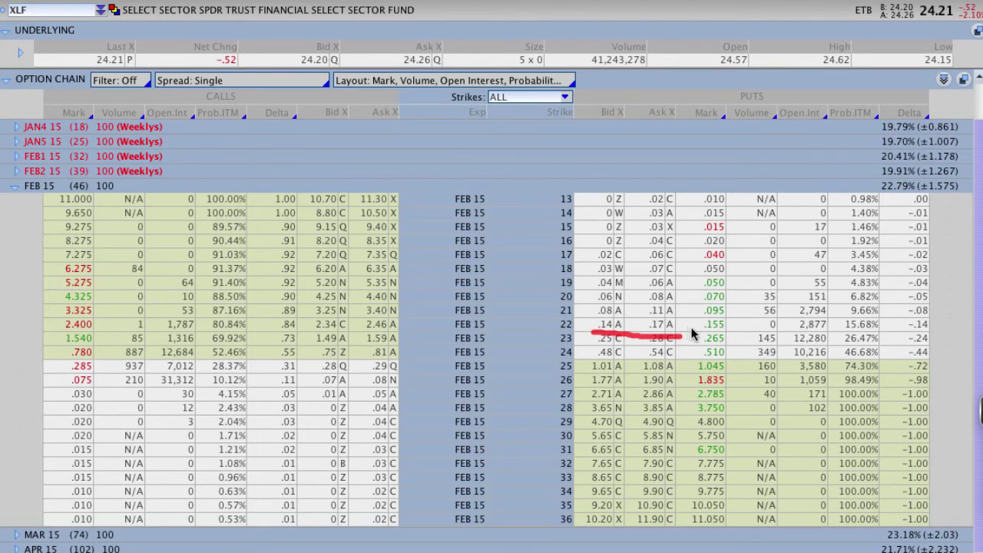
mouse_move(696, 337)
left_mouse_down()
mouse_move(728, 343)
mouse_move(734, 317)
mouse_move(705, 310)
mouse_move(694, 335)
left_mouse_up()
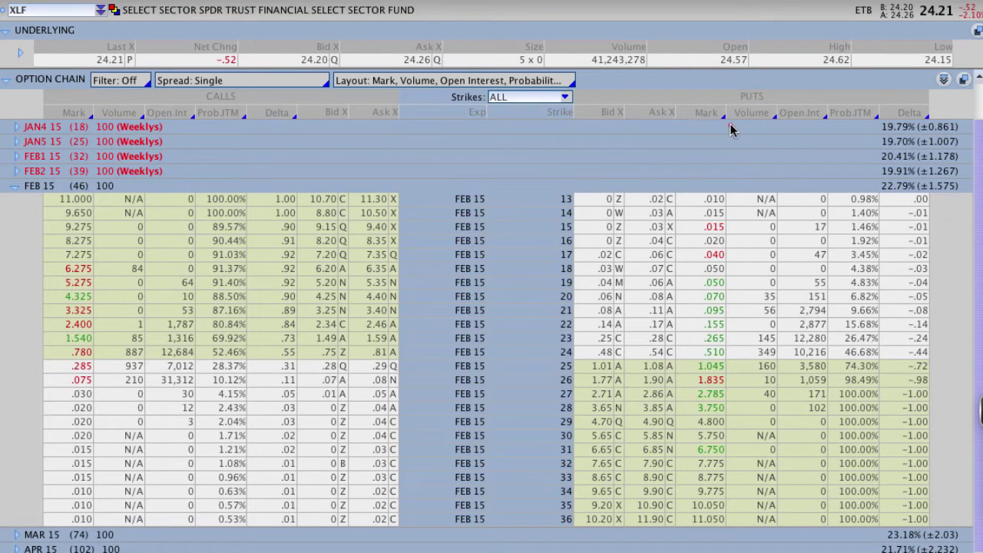
left_click_drag(730, 127, 826, 127)
key("Escape")
left_click_drag(749, 132, 754, 194)
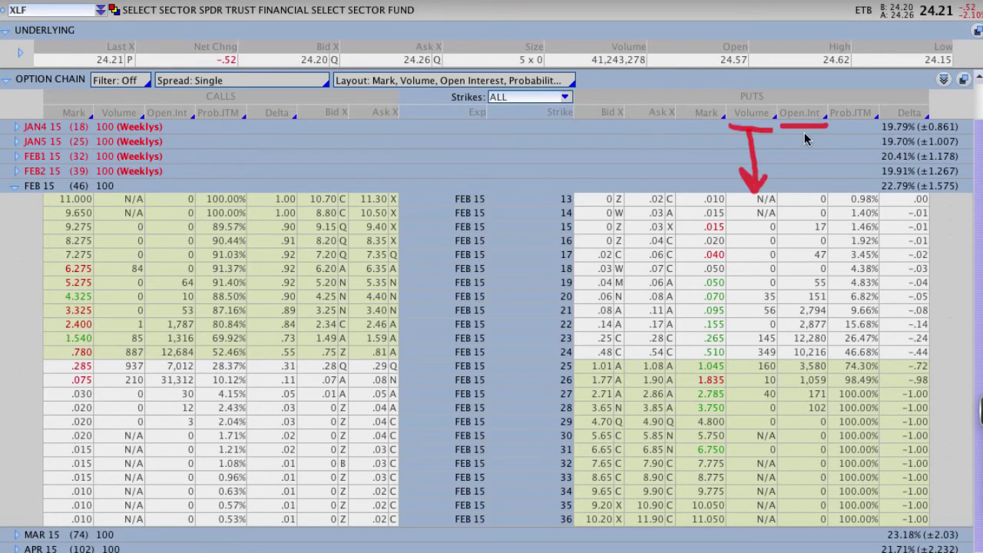
left_click_drag(803, 132, 806, 189)
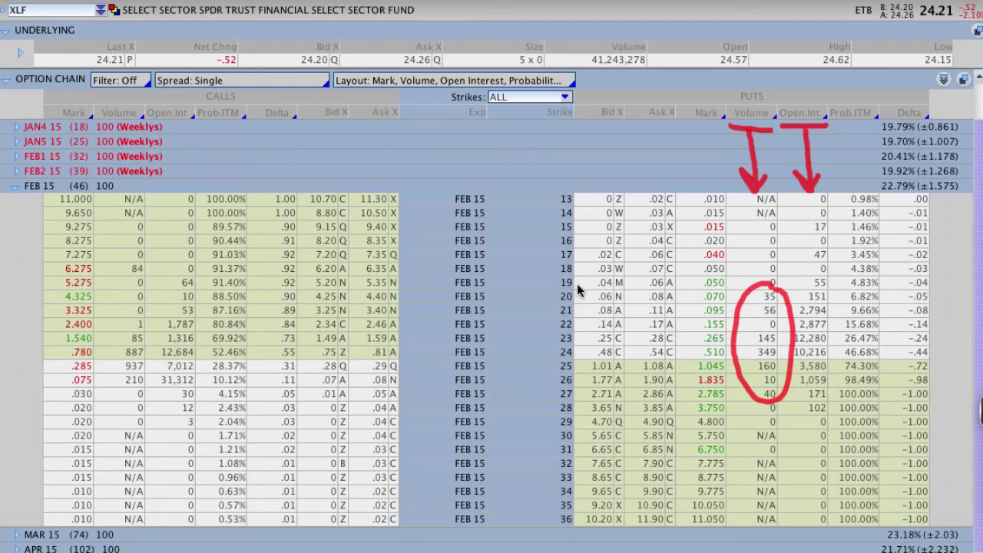
mouse_move(581, 284)
left_mouse_down()
mouse_move(551, 287)
mouse_move(552, 407)
mouse_move(582, 401)
left_mouse_up()
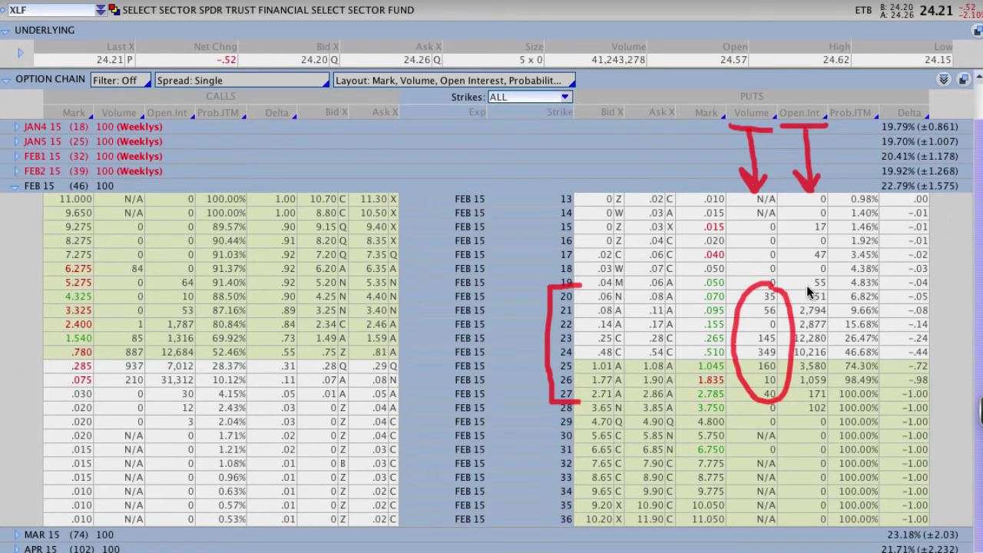
mouse_move(808, 290)
left_mouse_down()
mouse_move(837, 285)
mouse_move(837, 407)
mouse_move(817, 410)
left_mouse_up()
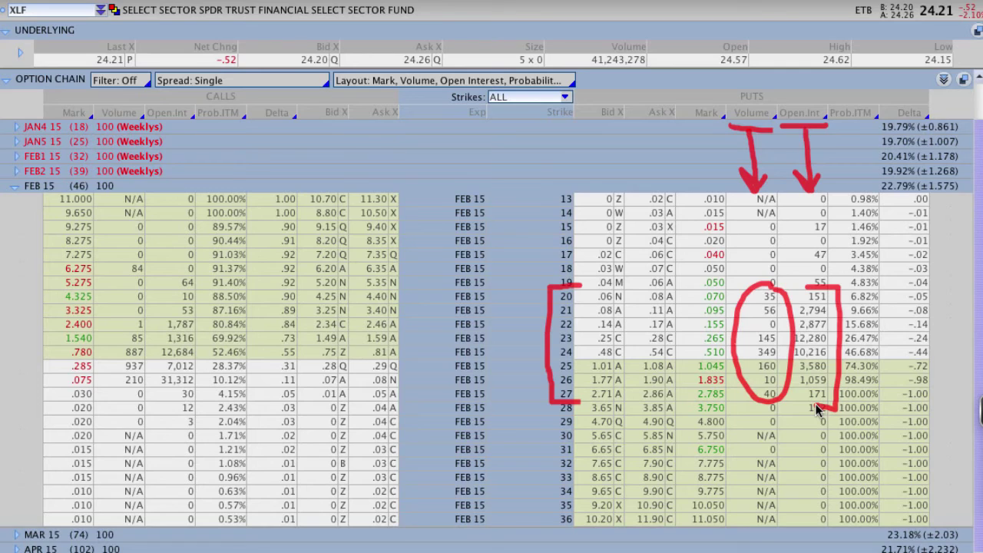
key("Escape")
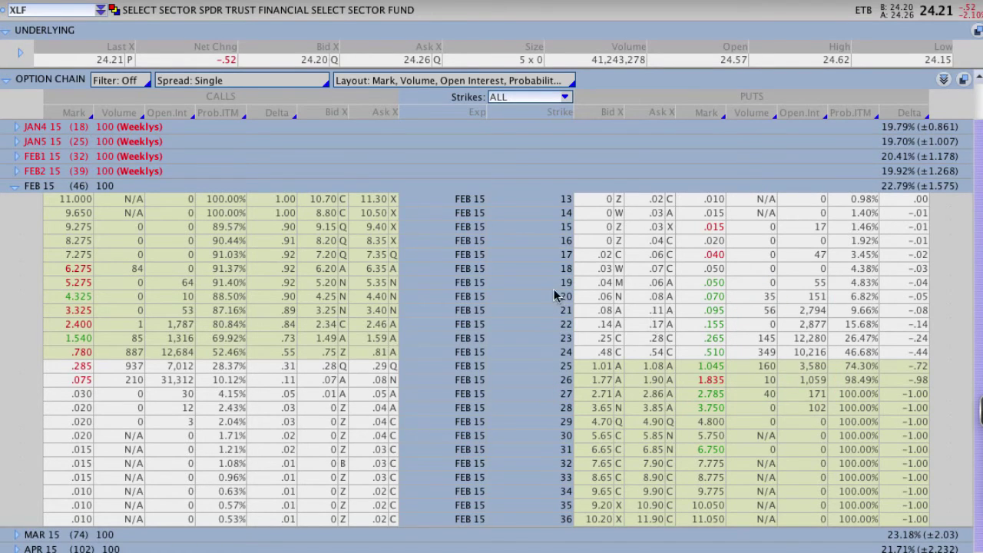
- Draw a red line across the strike 19–20 rows and underline the calls' Prob.ITM header
left_click_drag(518, 291, 850, 290)
left_click_drag(191, 129, 297, 131)
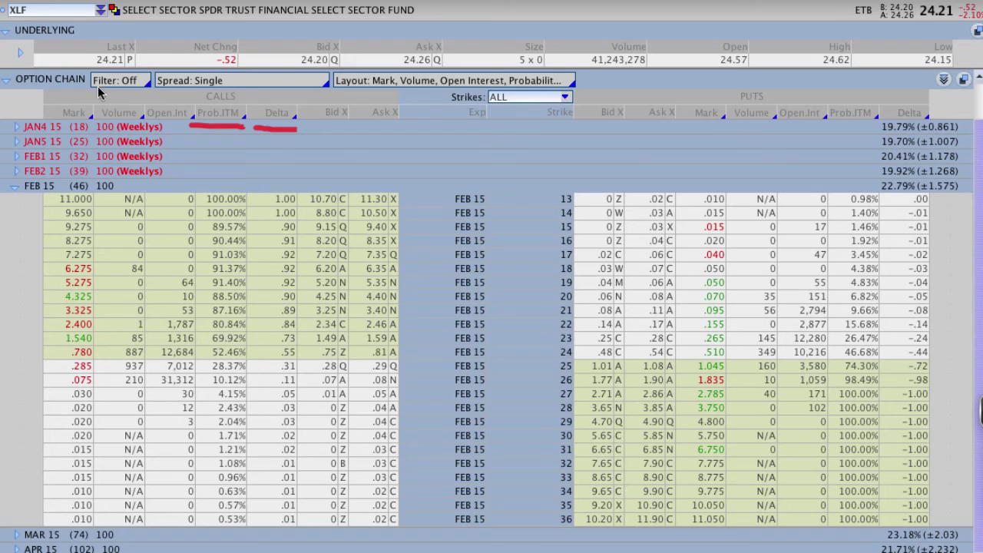
- Circle the 24.21 last price and the 26 call's 10.12% Prob.ITM in red
left_click_drag(96, 75, 129, 78)
key("ctrl+z")
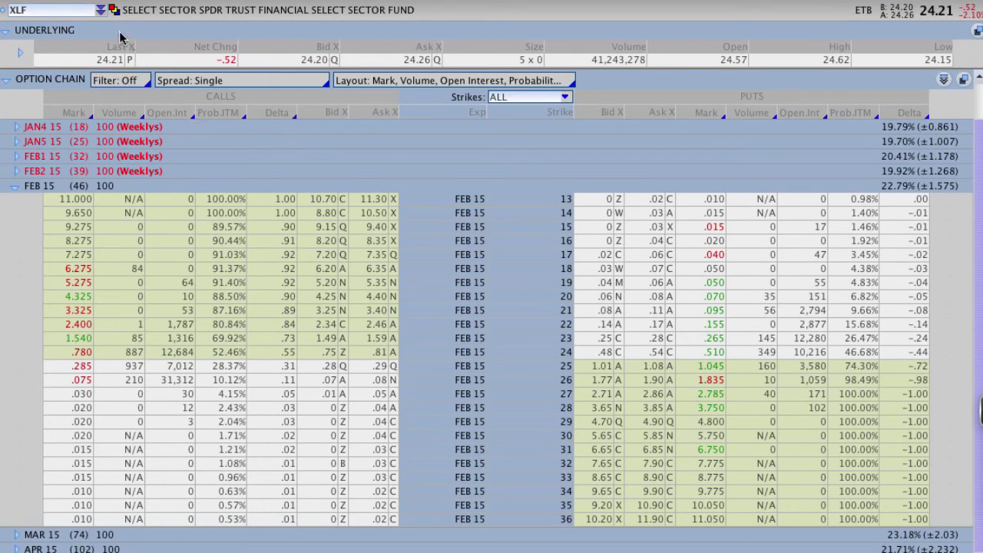
mouse_move(126, 35)
left_mouse_down()
mouse_move(76, 65)
mouse_move(92, 74)
left_mouse_up()
mouse_move(248, 389)
left_mouse_down()
mouse_move(255, 370)
mouse_move(196, 387)
mouse_move(234, 394)
left_mouse_up()
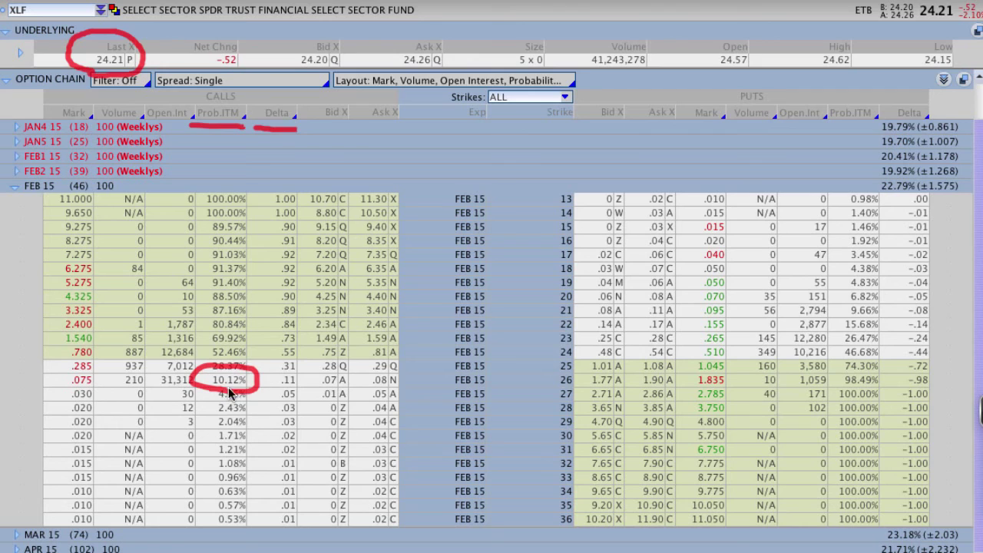
- Circle strike 26 and draw an arrow from 10.12% up to the 11.000 Mark
key("Escape")
mouse_move(570, 375)
left_mouse_down()
mouse_move(541, 387)
mouse_move(568, 393)
mouse_move(583, 374)
left_mouse_up()
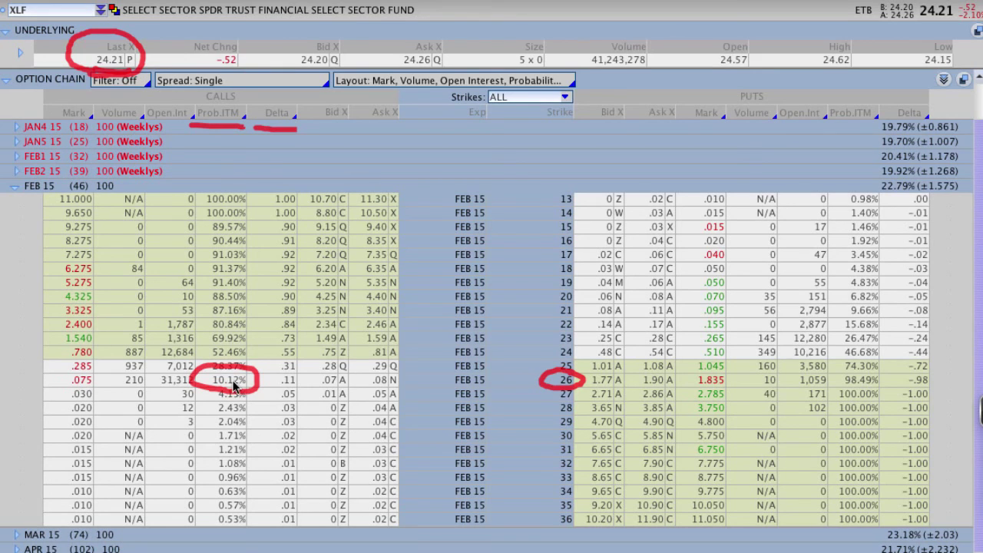
mouse_move(199, 384)
left_mouse_down()
mouse_move(130, 311)
mouse_move(94, 201)
mouse_move(93, 221)
mouse_move(115, 200)
left_mouse_up()
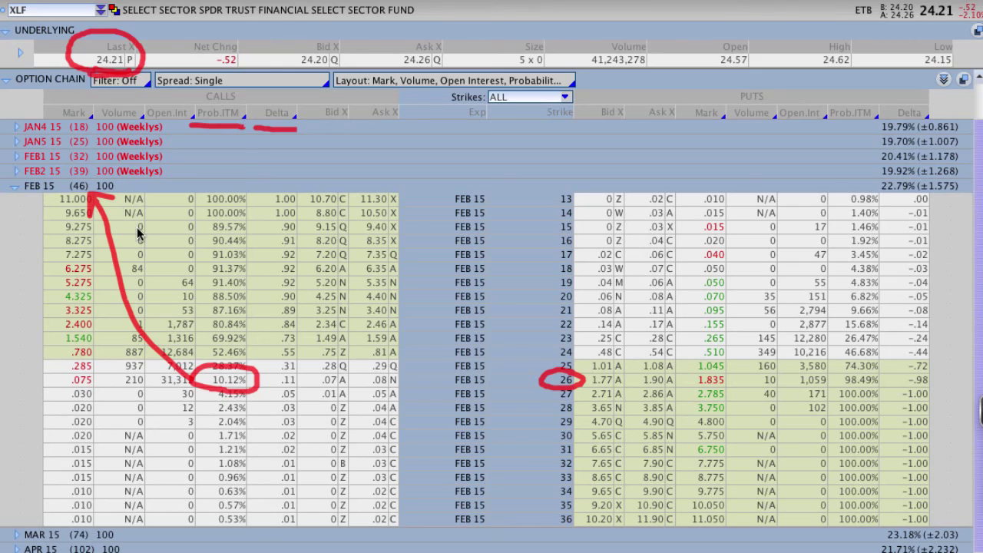